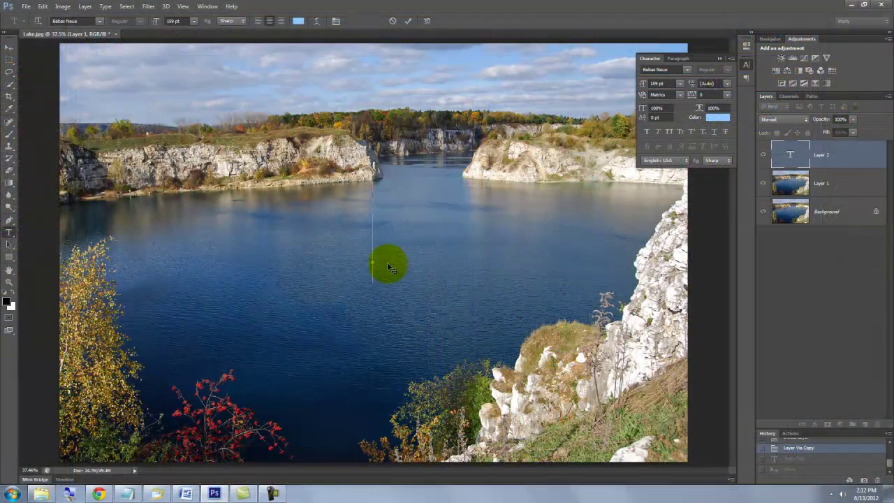
Commit the text AUTUMN and convert it to a 3D extrusion in the 3D workspace.
text(AUTUMN)
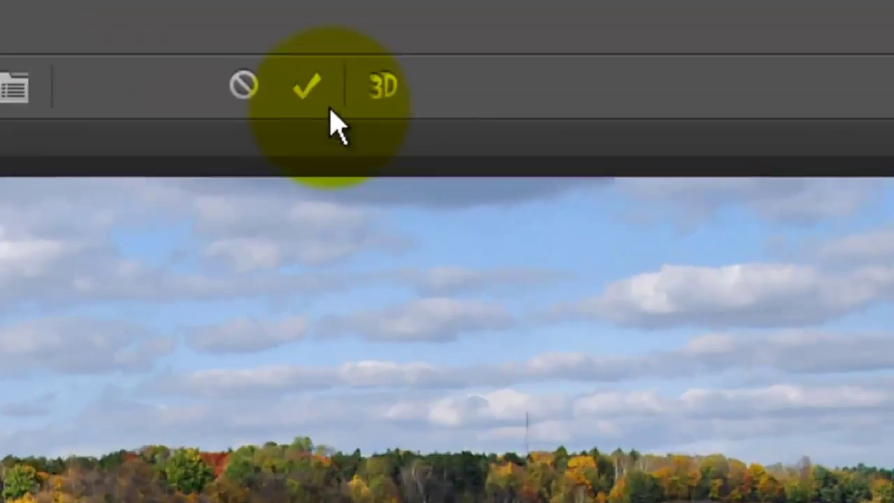
click(405, 22)
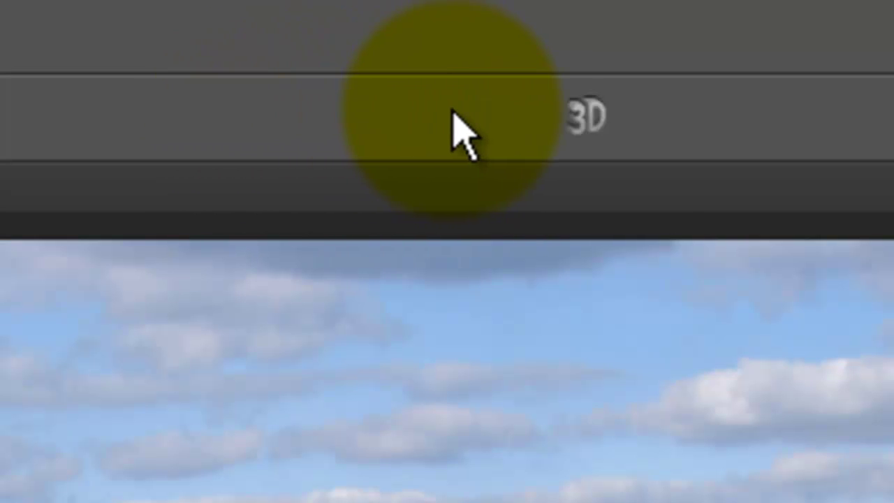
click(585, 116)
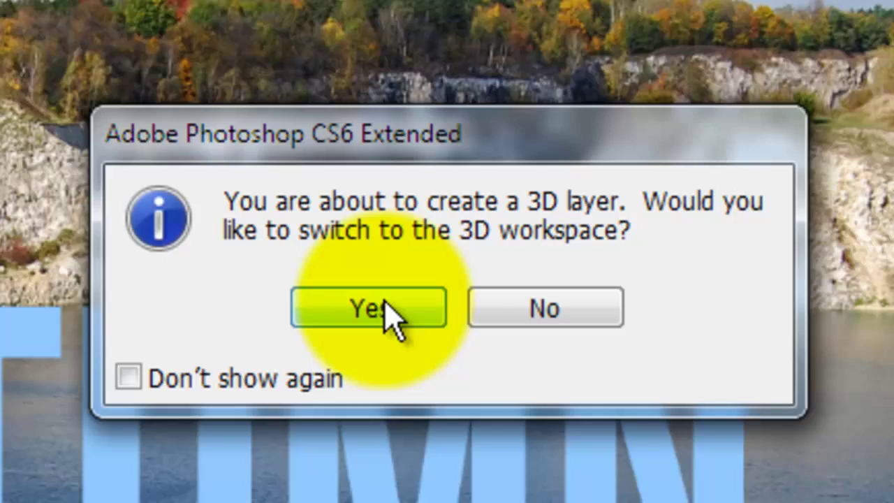
click(386, 303)
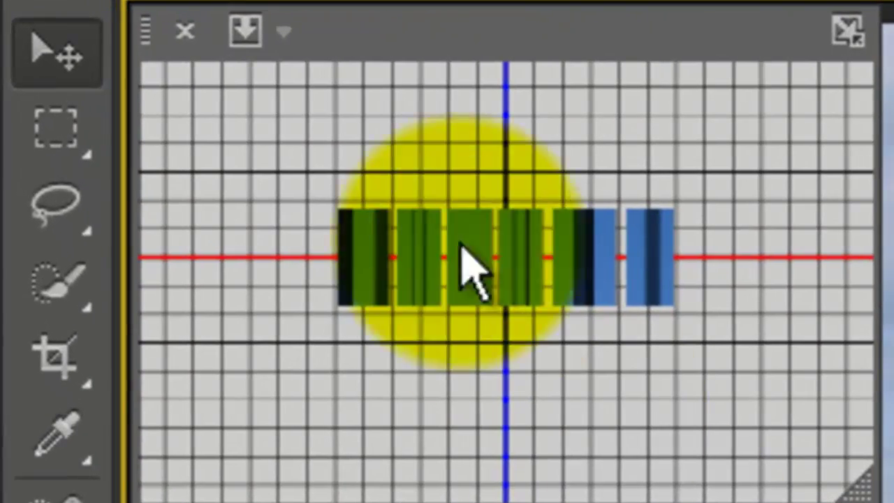
Set the secondary view angle to Top.
click(285, 33)
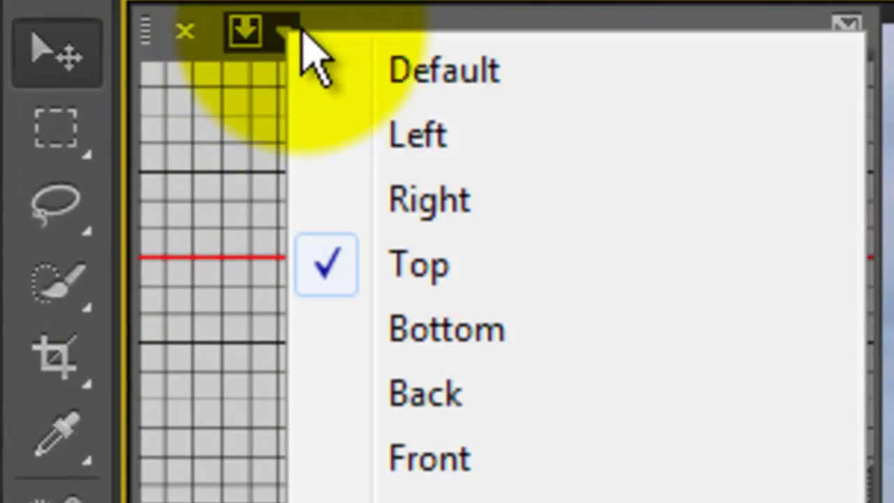
click(401, 67)
click(284, 33)
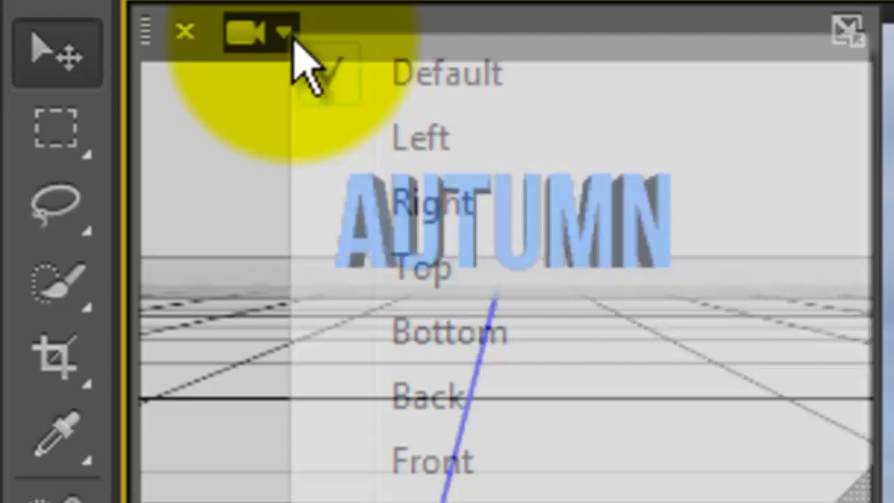
click(406, 253)
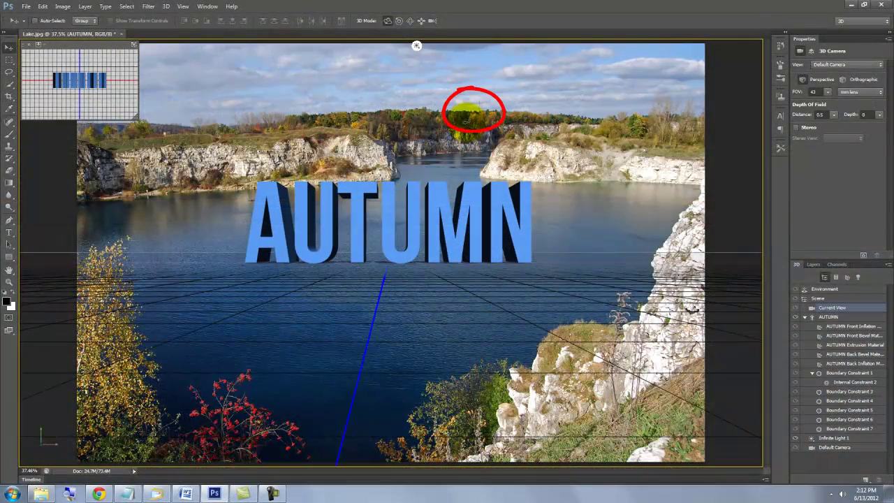
Orbit the camera so AUTUMN's extruded sides and the ground grid appear at an angle.
drag(464, 122, 425, 156)
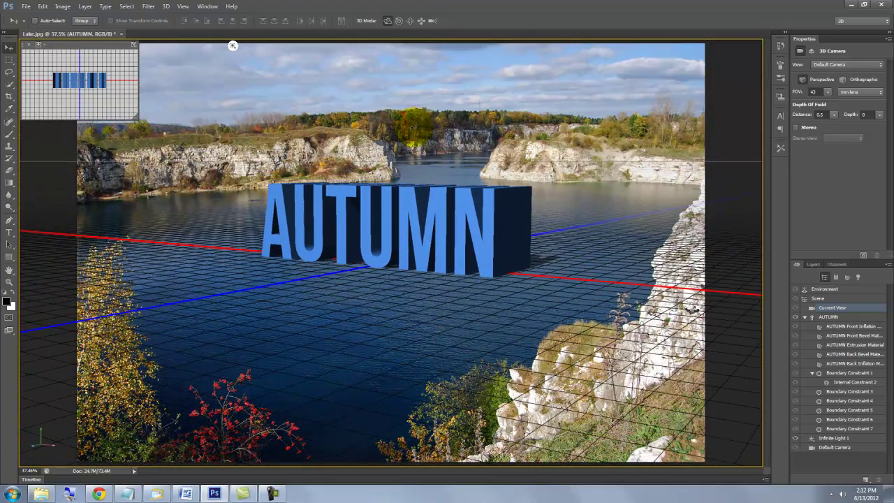
drag(416, 125, 417, 126)
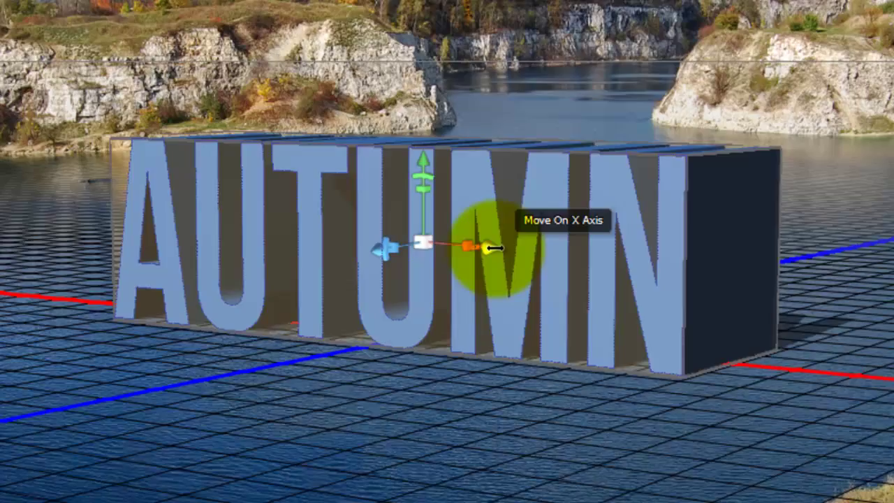
Slide AUTUMN along X, rotate it about 4.1°, and scale it wider, larger and taller.
drag(509, 257, 538, 229)
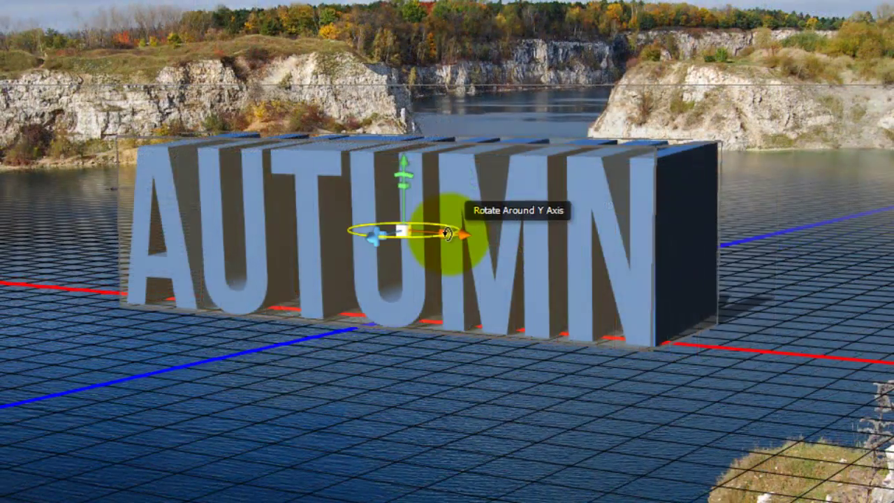
drag(449, 234, 444, 187)
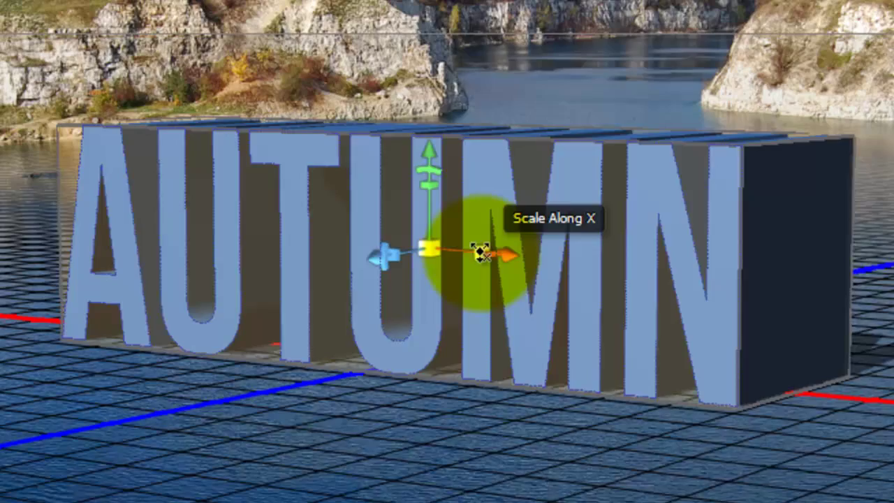
drag(466, 290, 433, 233)
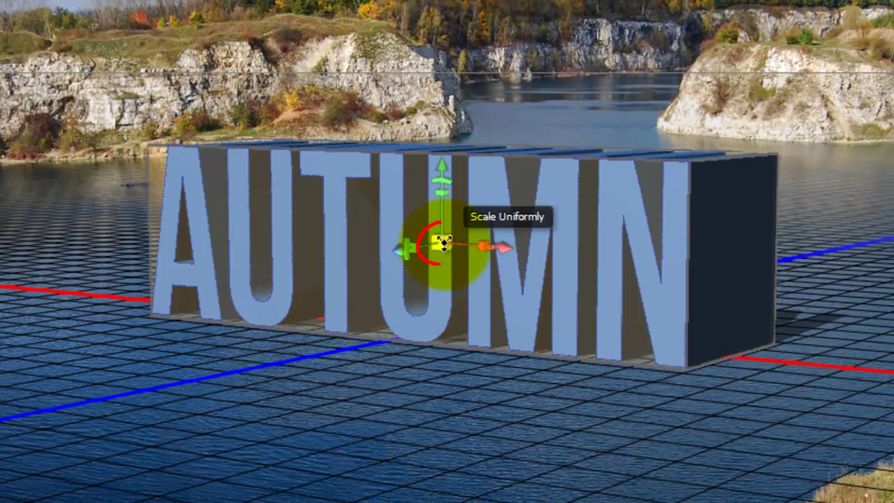
mouse_move(444, 244)
mouse_down()
mouse_move(730, 105)
mouse_move(873, 14)
mouse_move(449, 280)
mouse_move(711, 71)
mouse_move(442, 242)
mouse_up()
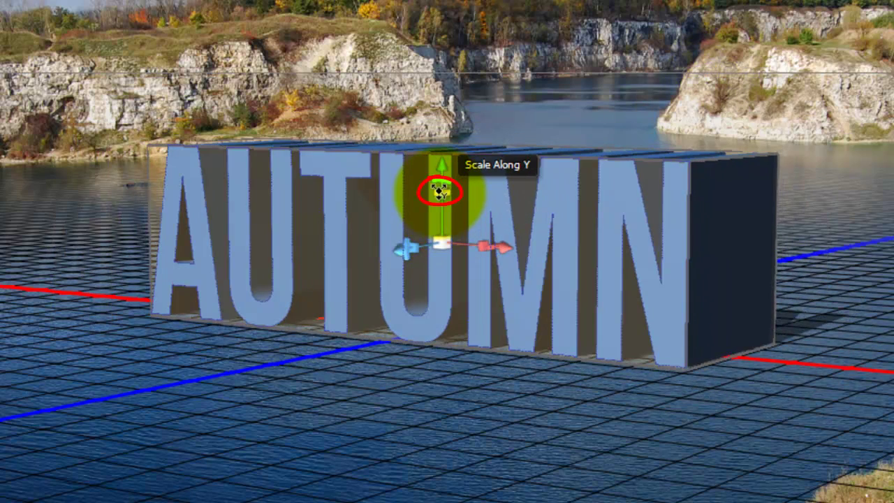
mouse_move(441, 192)
mouse_down()
mouse_move(449, 90)
mouse_move(463, 100)
mouse_move(455, 269)
mouse_move(463, 4)
mouse_move(445, 193)
mouse_up()
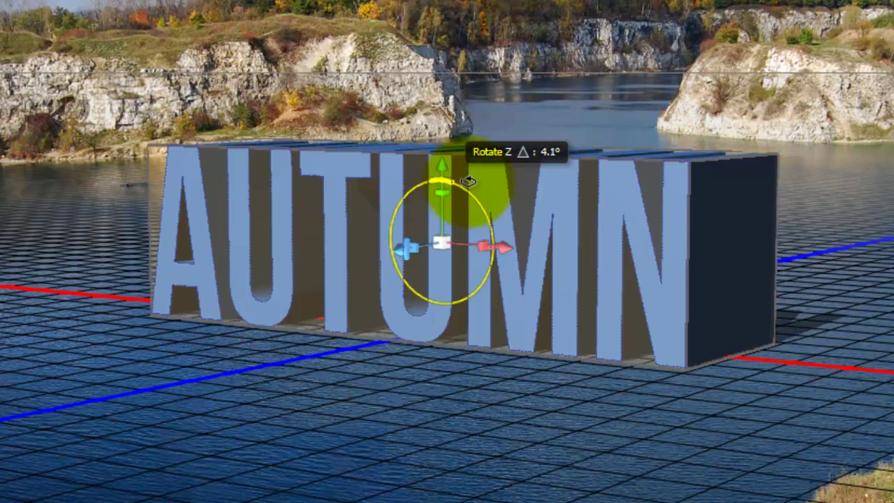
Lower AUTUMN along Y and trial Z and X rotations and Z moves, returning it.
drag(468, 182, 444, 181)
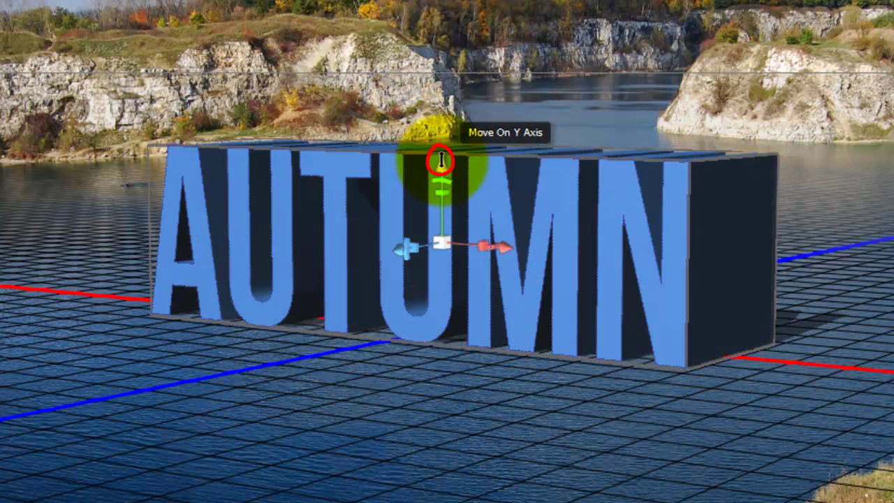
drag(442, 159, 441, 199)
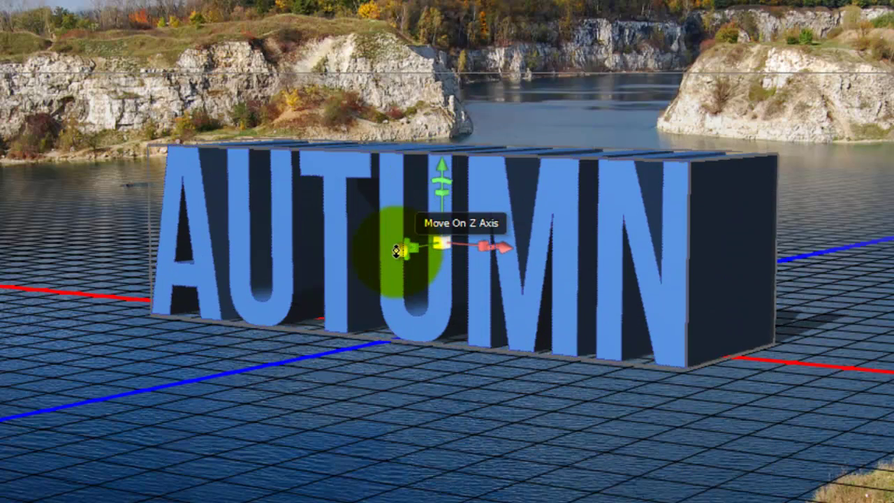
drag(397, 250, 374, 346)
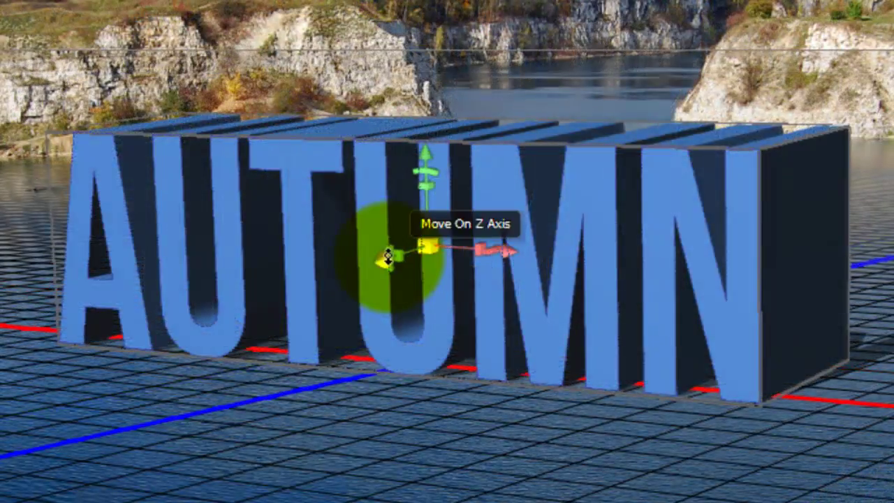
mouse_move(386, 253)
mouse_down()
mouse_move(402, 198)
mouse_move(379, 244)
mouse_move(389, 203)
mouse_move(391, 251)
mouse_up()
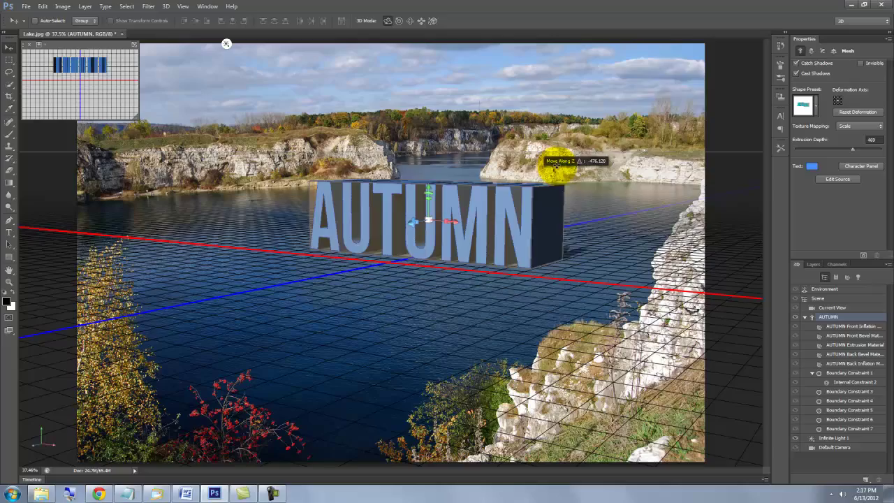
drag(555, 165, 656, 50)
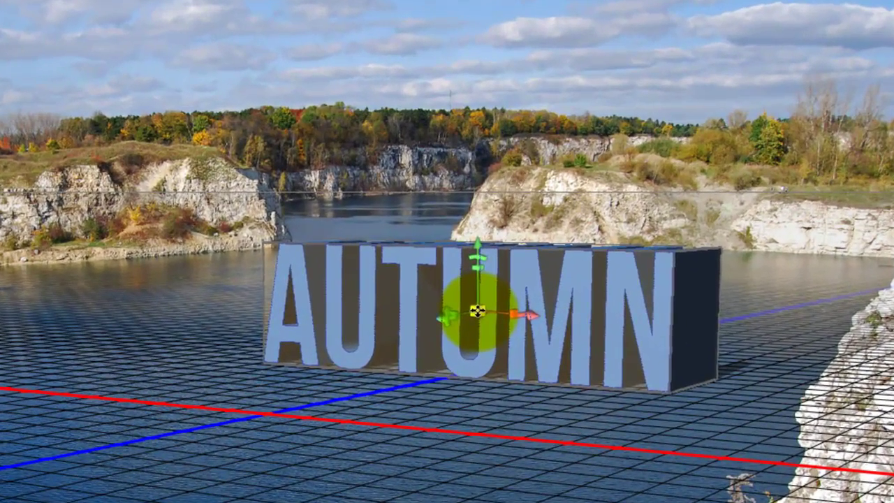
Scale AUTUMN to about 148%, turn it 11.5° around Y, and shift it to X -309.41.
drag(490, 210, 534, 87)
drag(569, 62, 506, 98)
drag(485, 279, 447, 321)
mouse_move(522, 316)
mouse_down()
mouse_move(426, 289)
mouse_move(442, 294)
mouse_up()
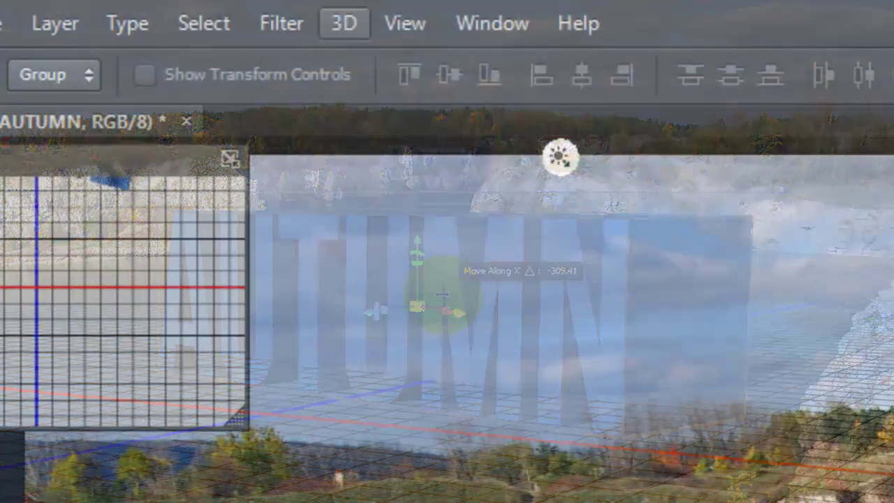
Drop AUTUMN onto the ground plane and restore the head-on view as the main view.
click(344, 24)
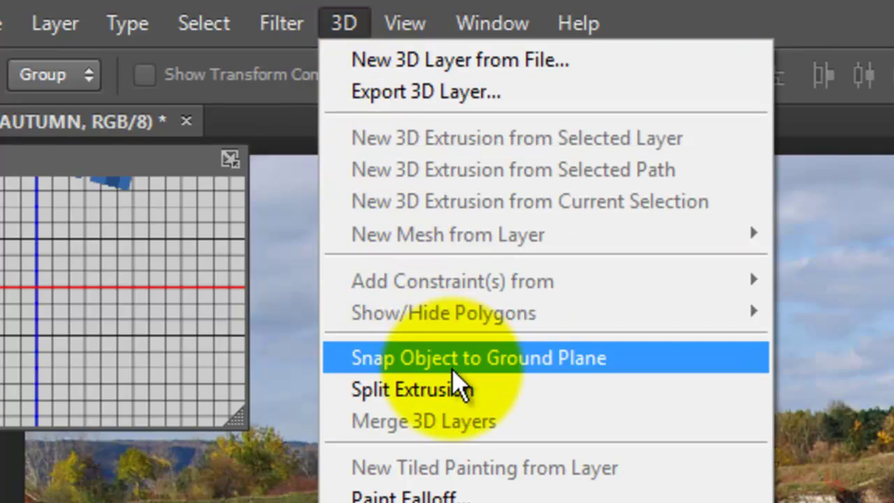
click(454, 370)
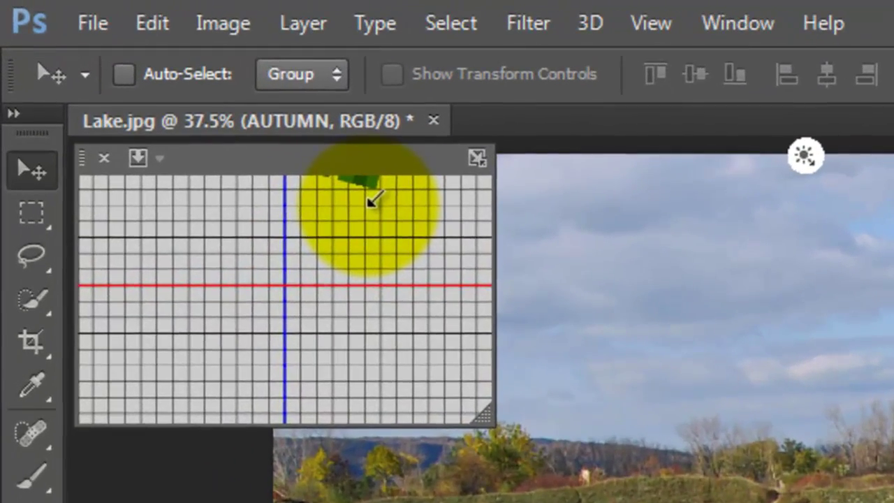
drag(104, 55, 91, 82)
drag(324, 289, 387, 405)
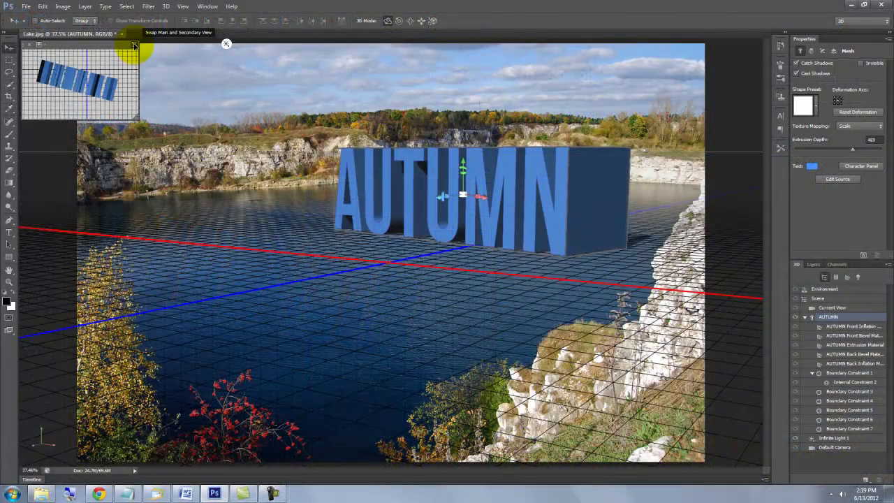
click(135, 45)
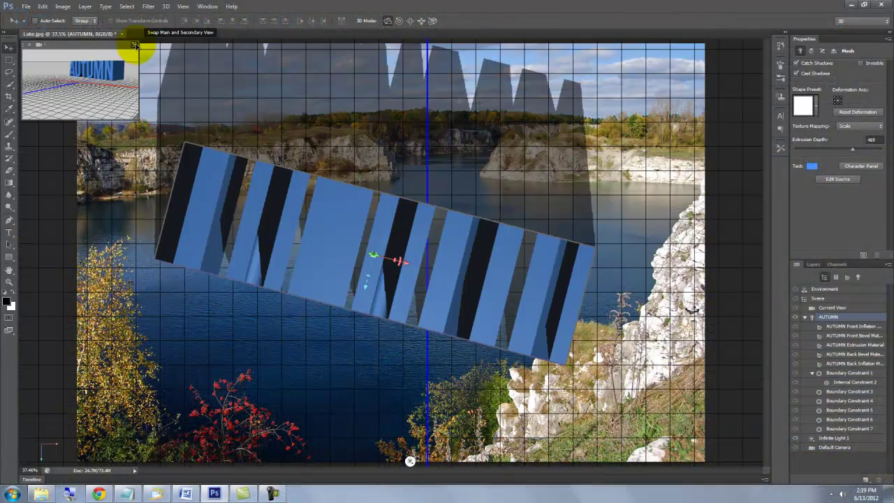
click(134, 46)
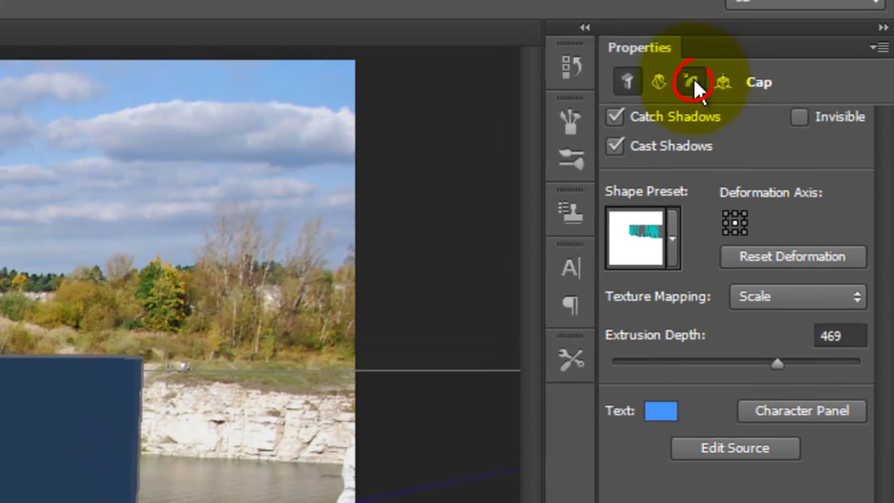
Give the letter fronts a bevel and an inflation strength of 5.50.
click(694, 80)
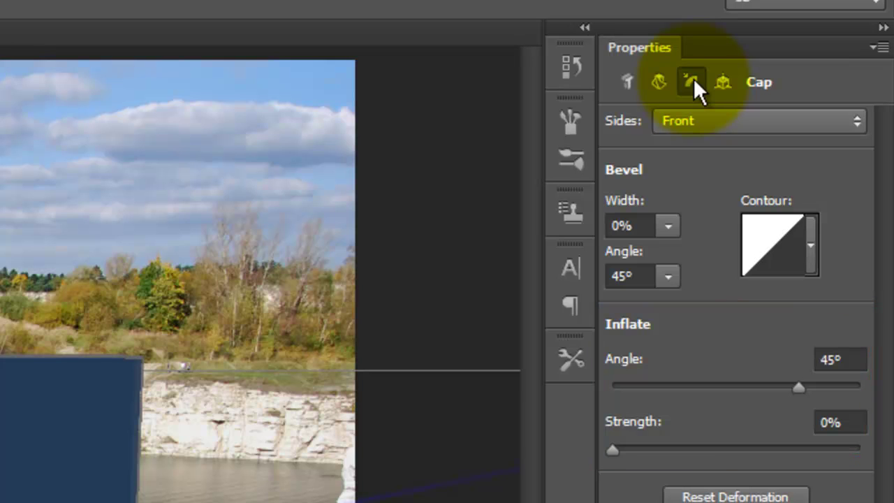
click(668, 225)
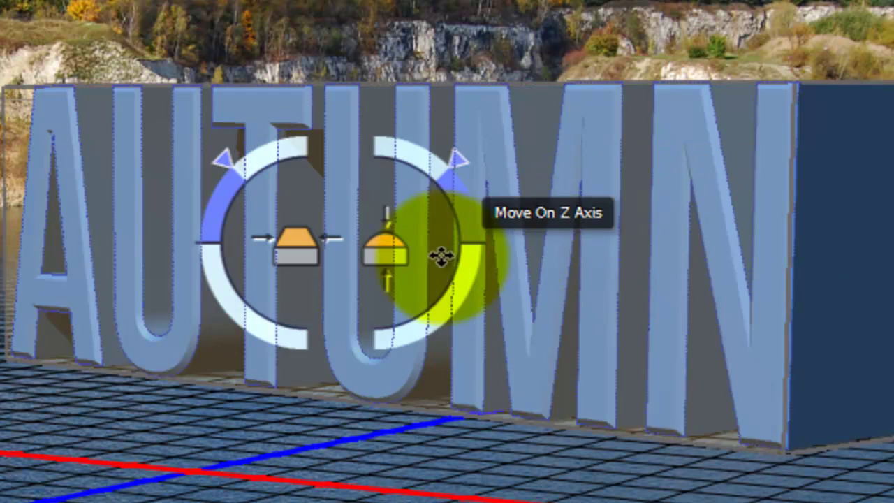
drag(386, 255, 404, 176)
drag(399, 193, 398, 210)
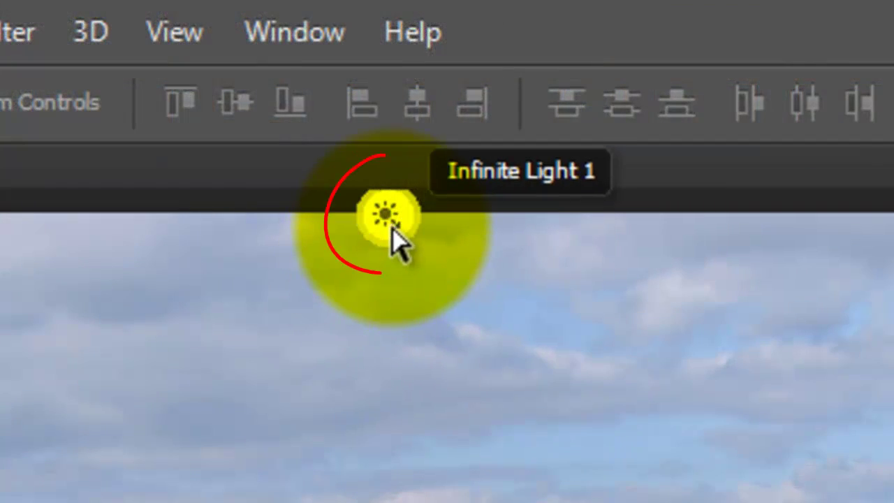
click(389, 225)
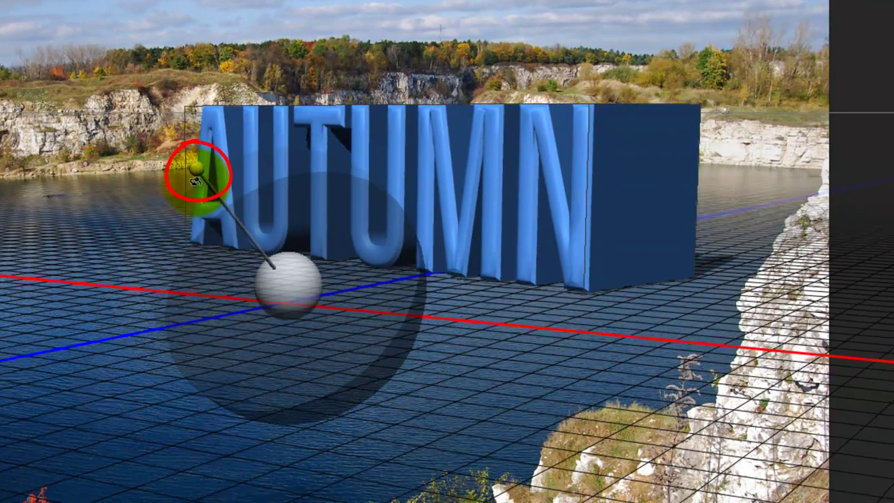
Light AUTUMN from the upper left and add a second infinite light at 5% intensity.
mouse_move(193, 185)
mouse_down()
mouse_move(149, 263)
mouse_move(143, 319)
mouse_move(76, 215)
mouse_move(55, 163)
mouse_move(64, 157)
mouse_move(126, 175)
mouse_move(136, 130)
mouse_move(121, 114)
mouse_move(119, 124)
mouse_up()
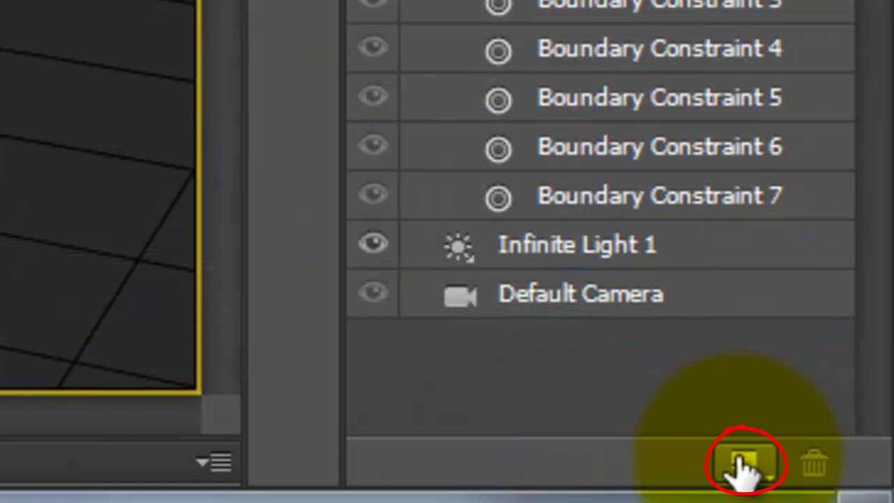
click(743, 466)
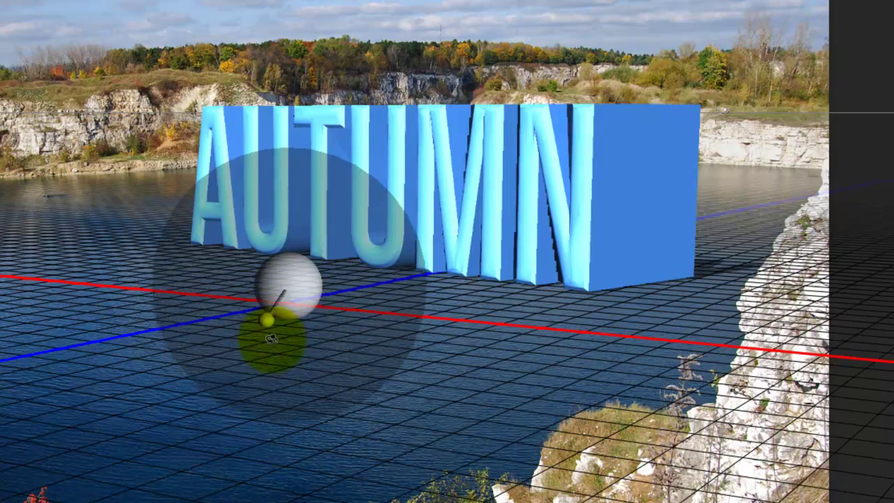
drag(271, 338, 310, 346)
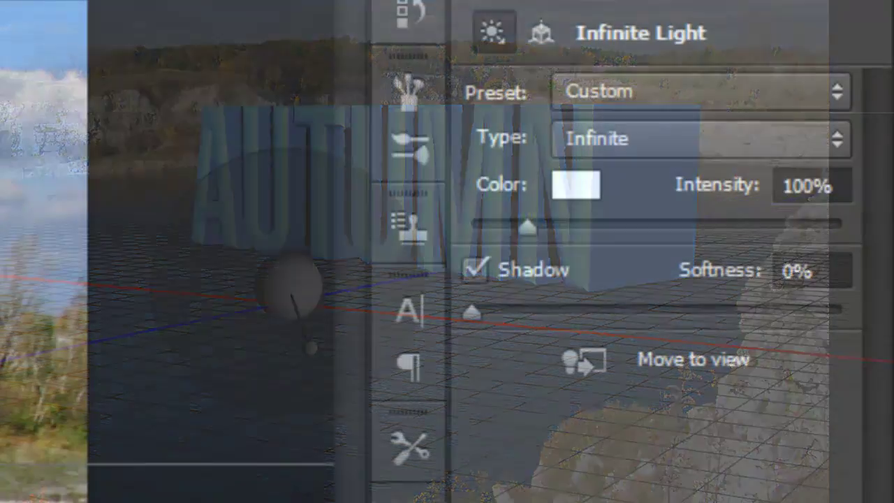
click(497, 225)
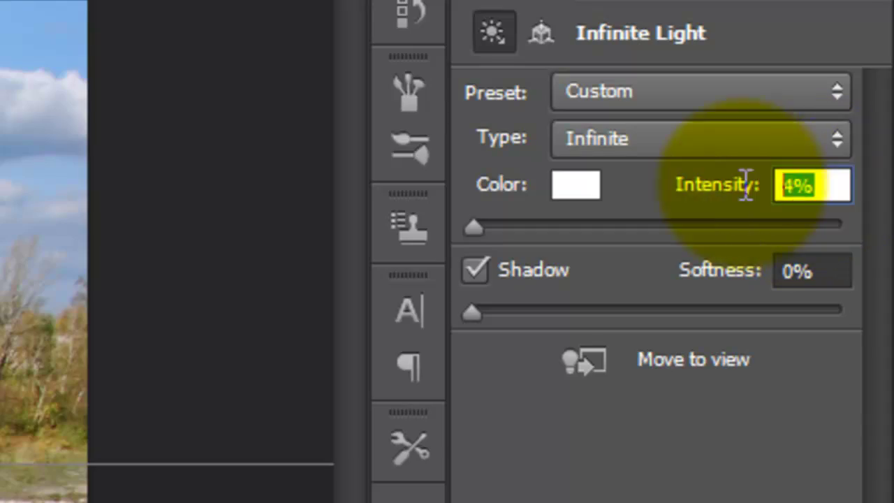
text(5)
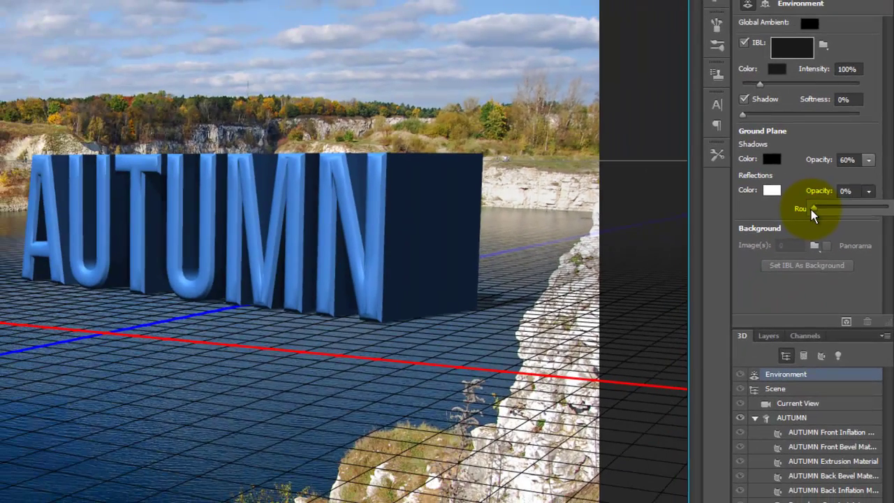
Set ground reflections to 61% opacity with 19% roughness and render a preview.
drag(587, 406, 708, 398)
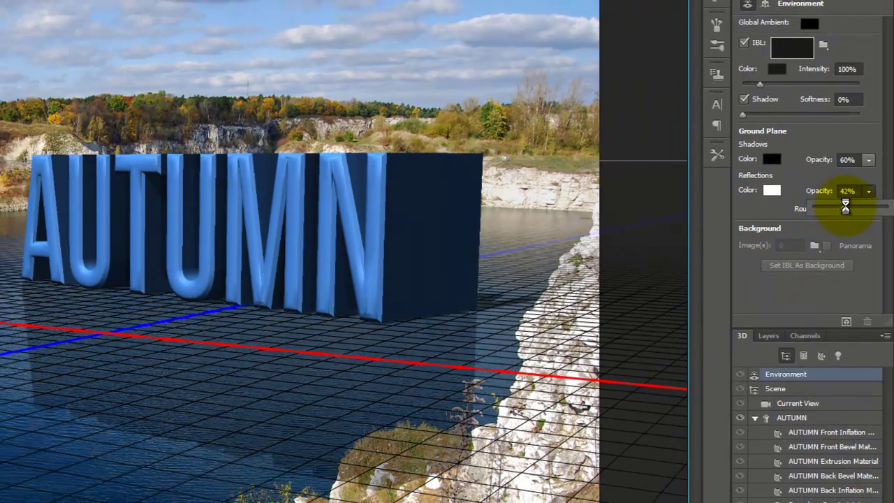
drag(845, 206, 858, 205)
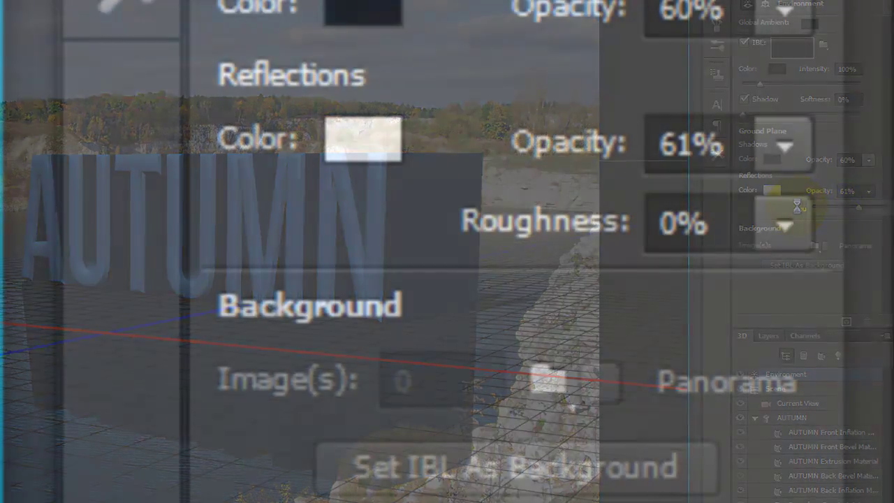
click(866, 211)
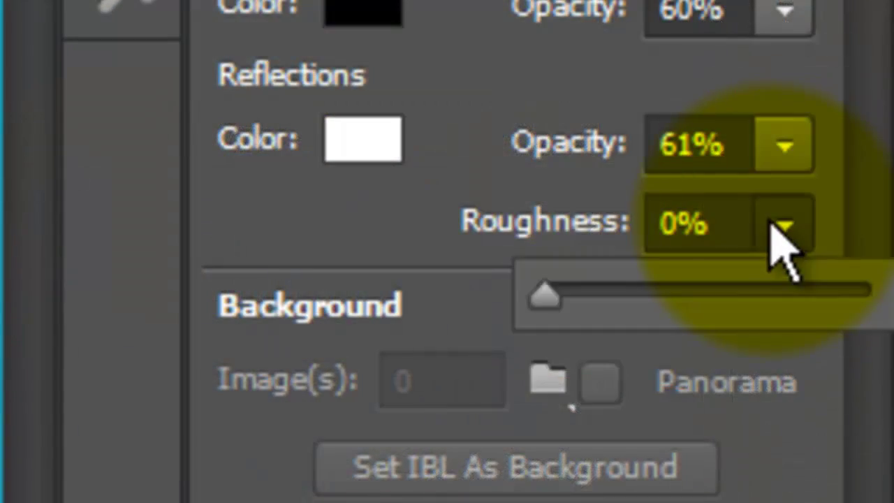
drag(543, 300, 604, 293)
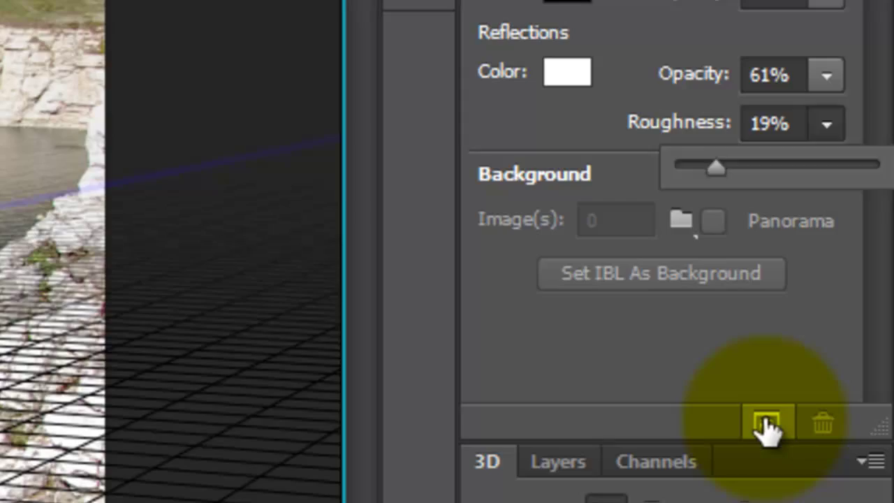
click(764, 421)
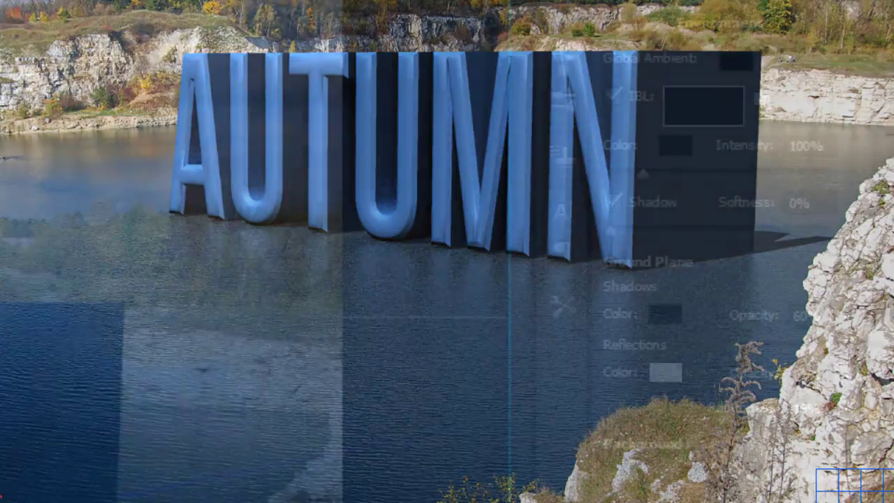
Set ground shadow opacity to 40 and reflection opacity to 70.
click(832, 318)
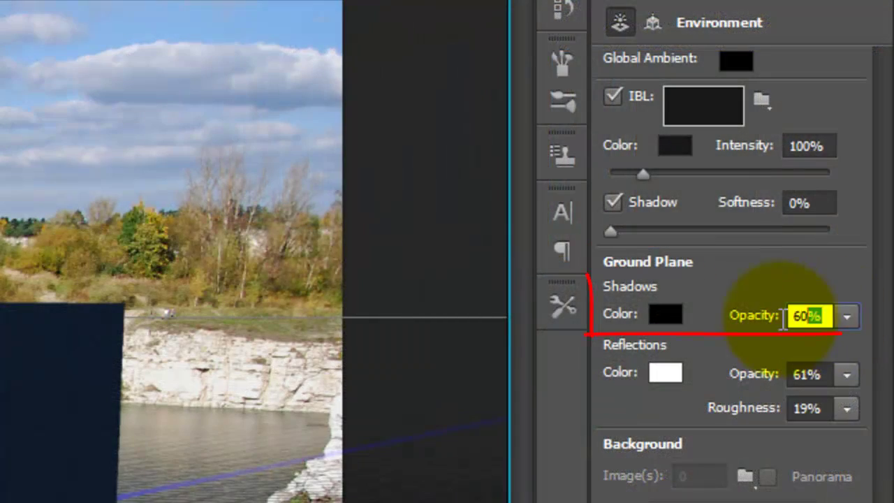
text(40)
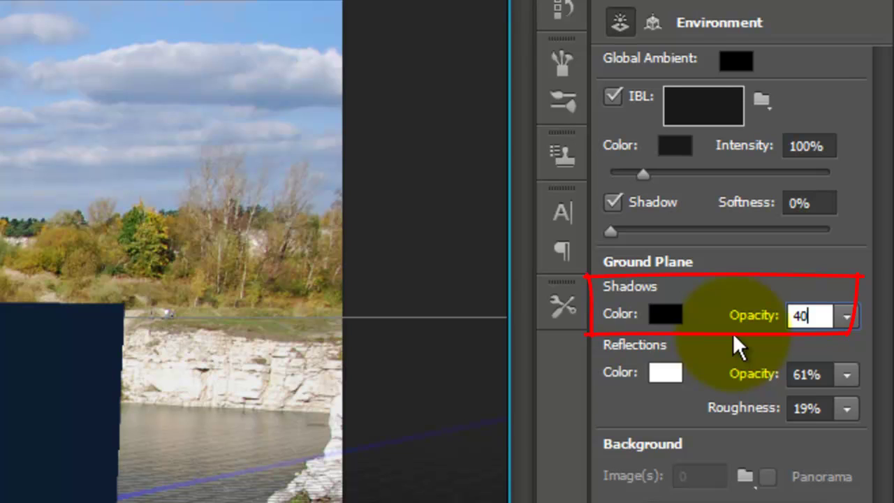
click(827, 374)
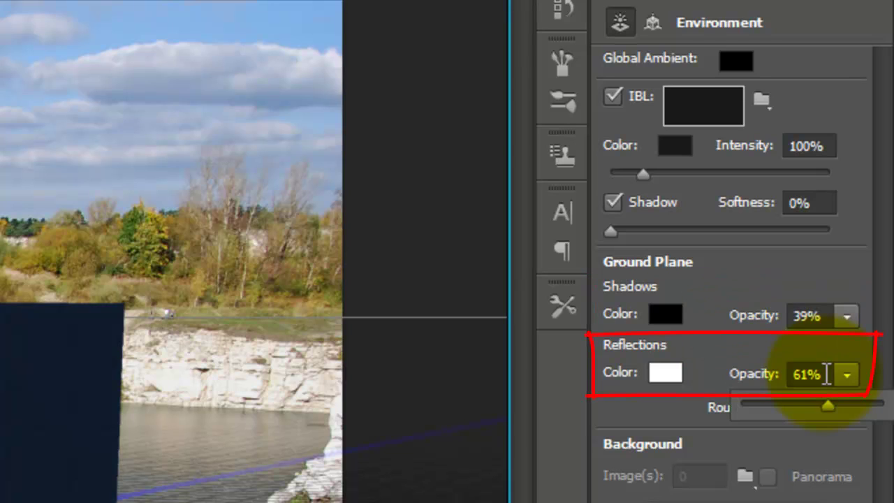
text(70)
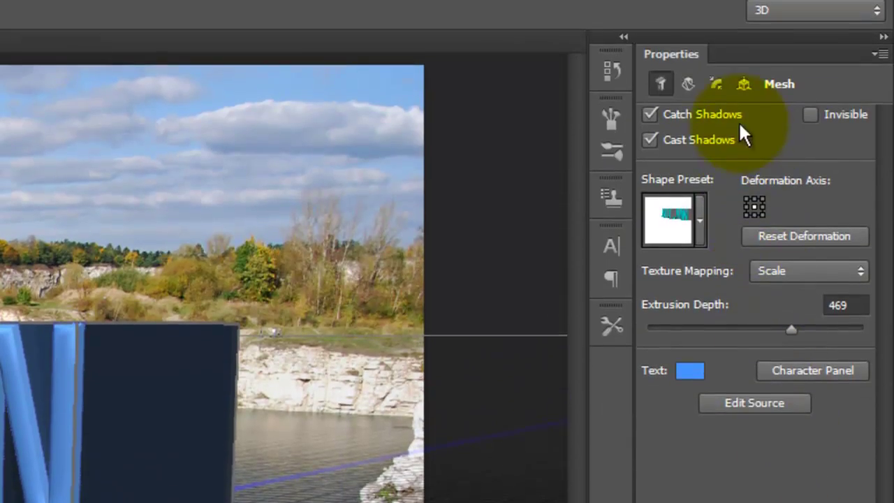
Reduce the letter fronts' inflation strength to 0% and render the scene.
click(718, 84)
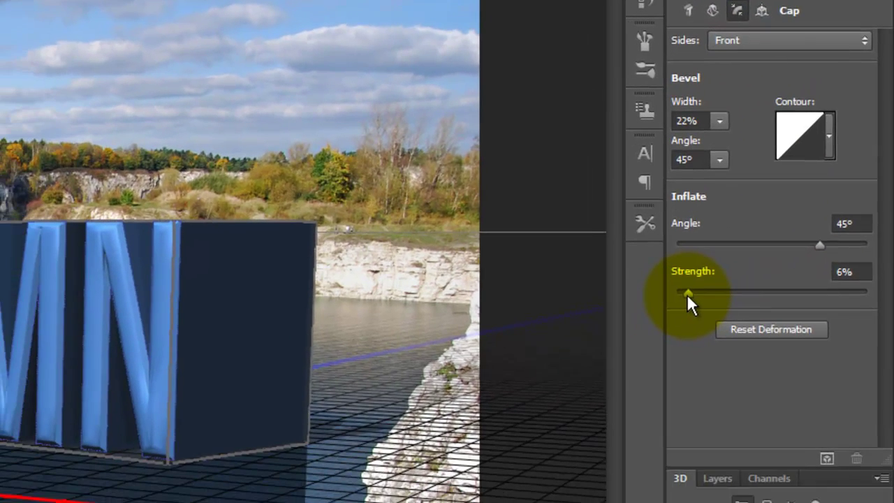
drag(661, 403, 645, 401)
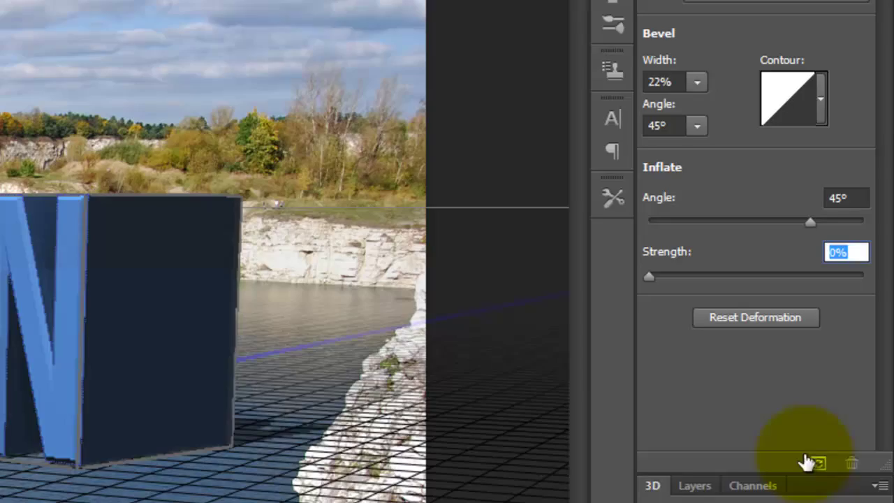
click(827, 450)
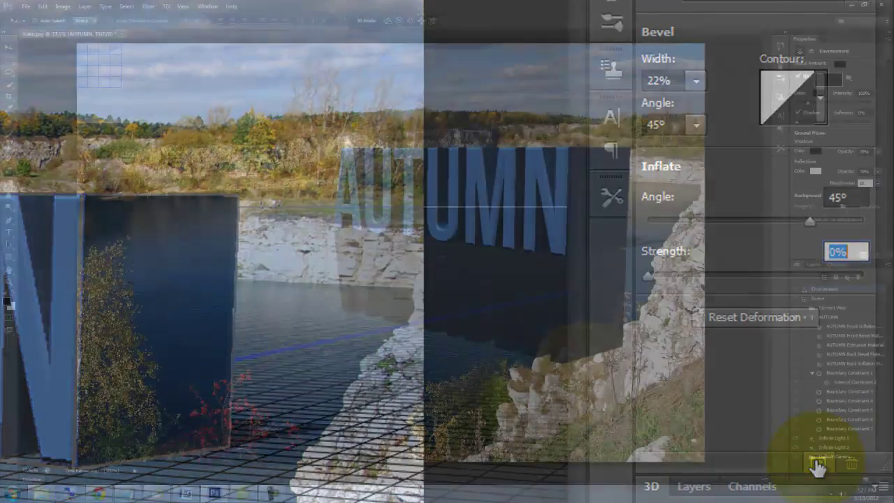